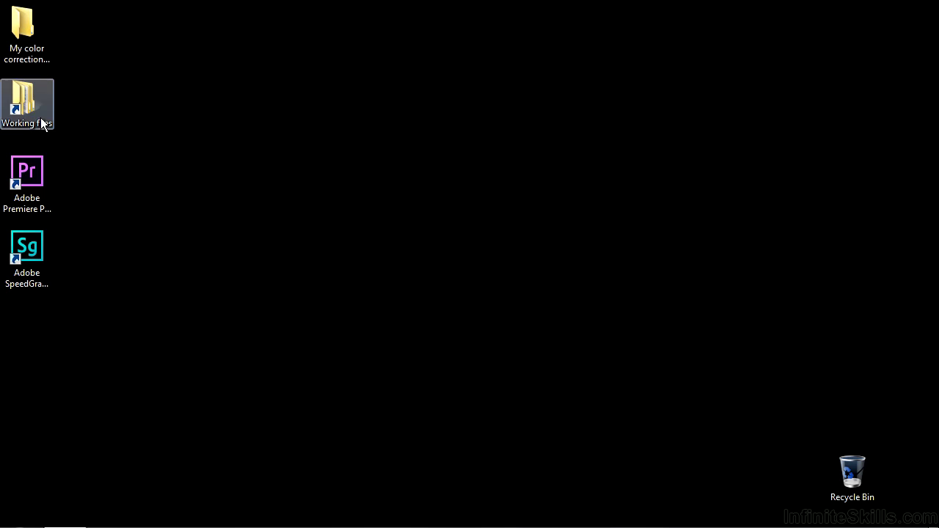
Step: Open the project examples.prproj from the Premiere Pro projects folder inside Working files
double_click(36, 111)
double_click(396, 169)
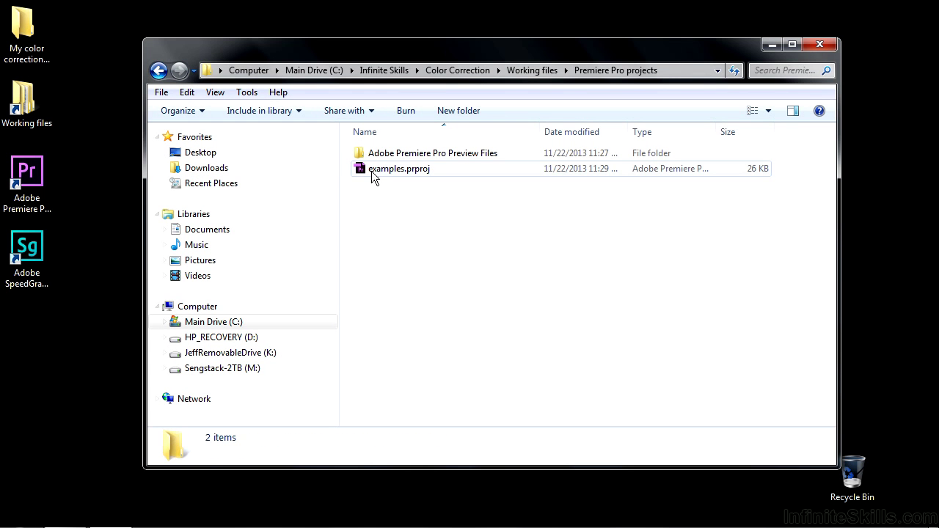
double_click(374, 170)
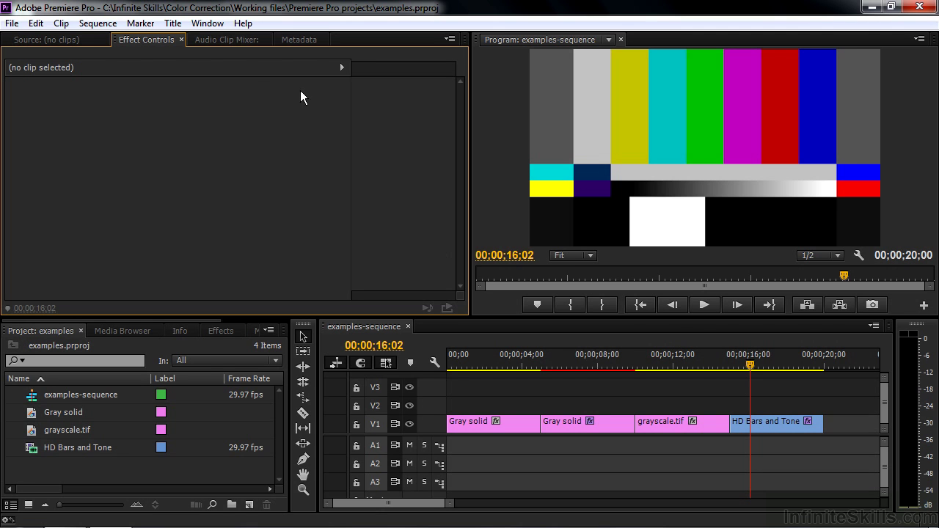
Step: Switch the workspace to Color Correction
left_click(209, 23)
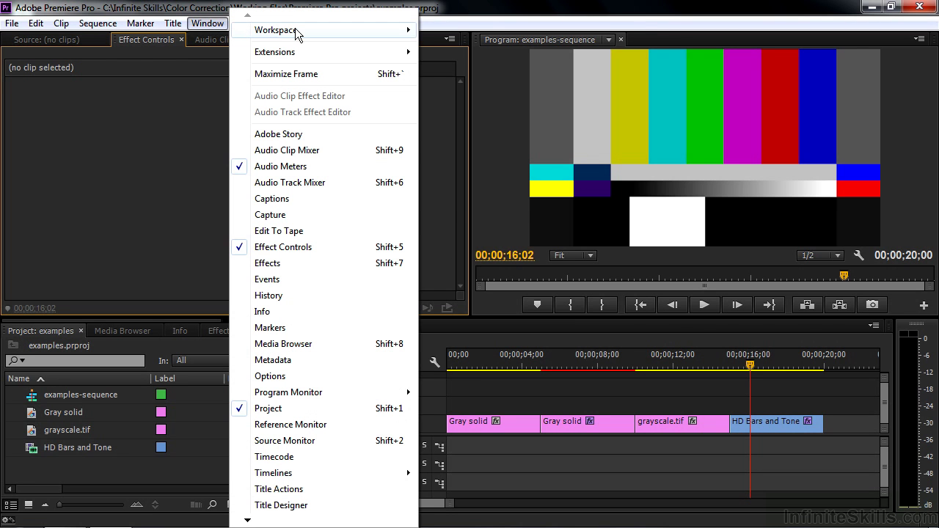
mouse_move(297, 33)
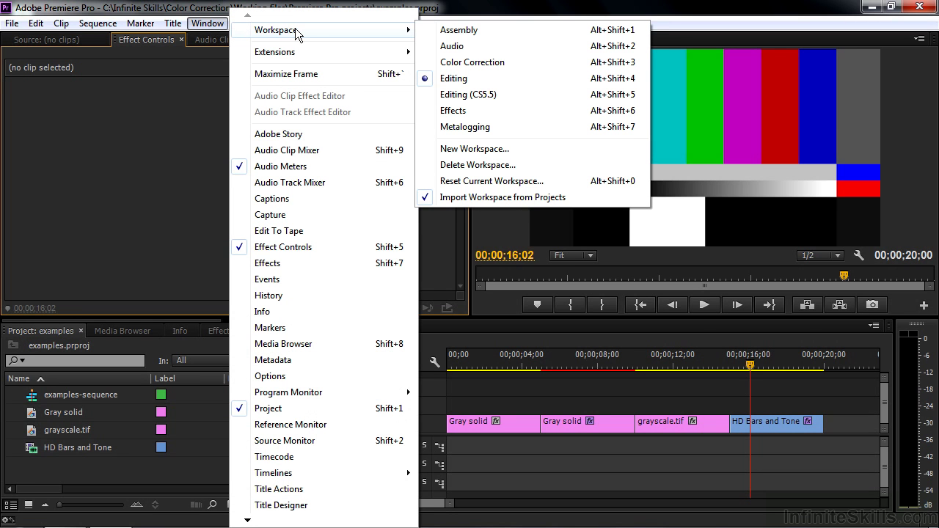
left_click(449, 63)
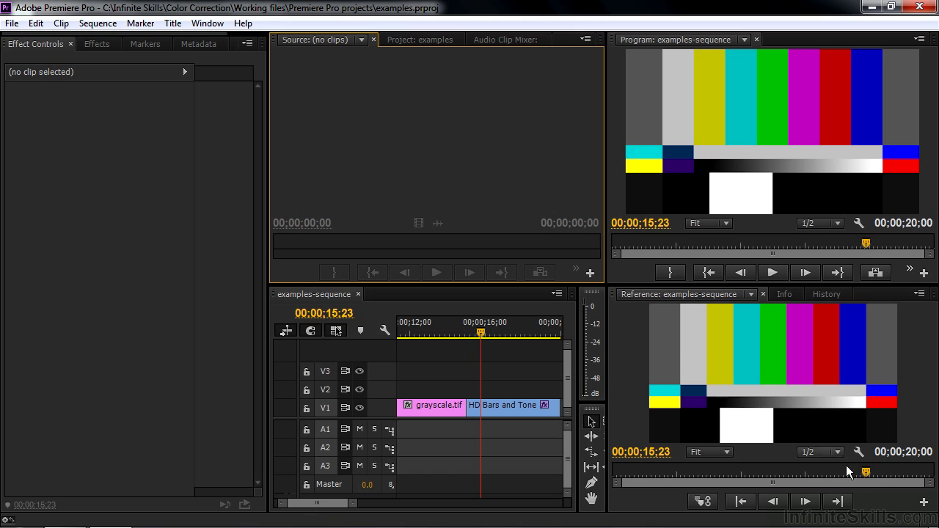
Step: Move the Reference monitor to 00;00;10;07, gang it to the Program monitor, and move the Program playhead to 00;00;14;20
left_click_drag(866, 474, 777, 476)
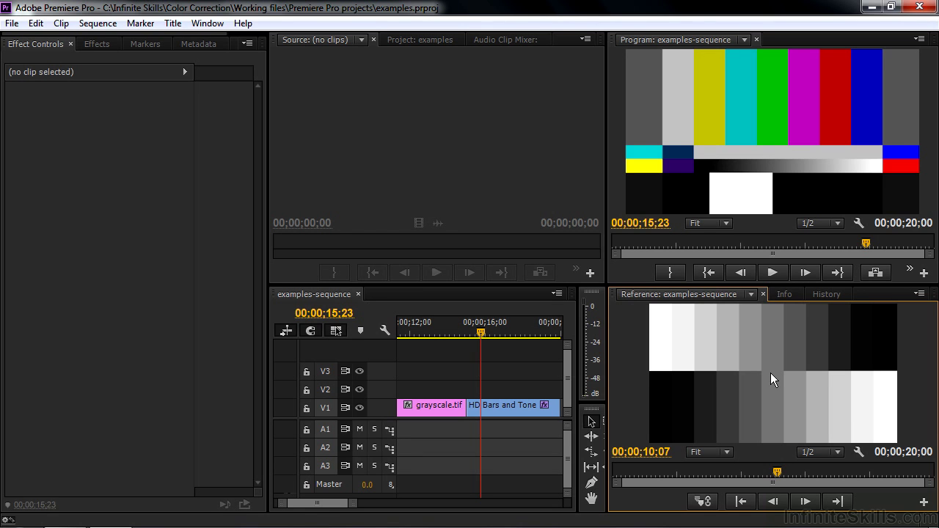
left_click(707, 503)
mouse_move(864, 244)
left_mouse_down()
mouse_move(873, 243)
mouse_move(712, 246)
mouse_move(886, 241)
mouse_move(776, 250)
mouse_move(846, 248)
left_mouse_up()
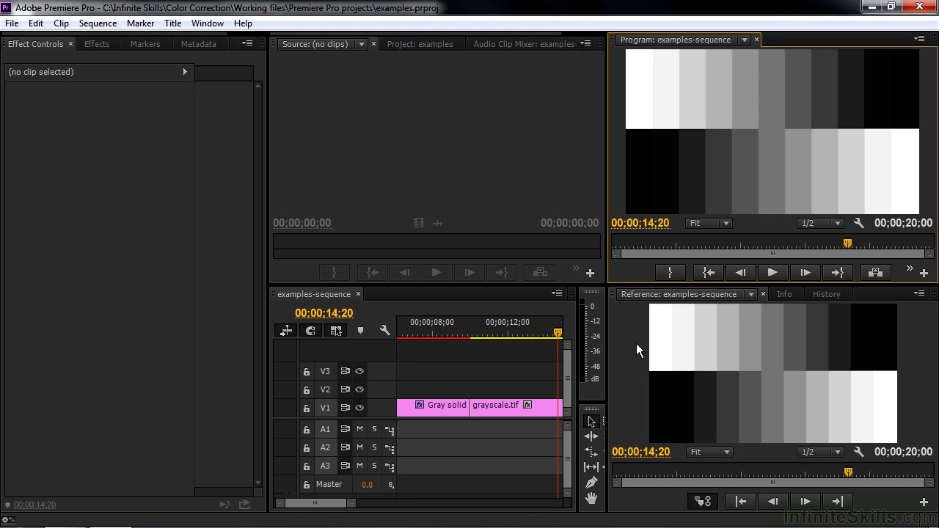
Step: Dock the Reference monitor in the same frame as the Source monitor, beside the Program monitor
left_click(613, 292)
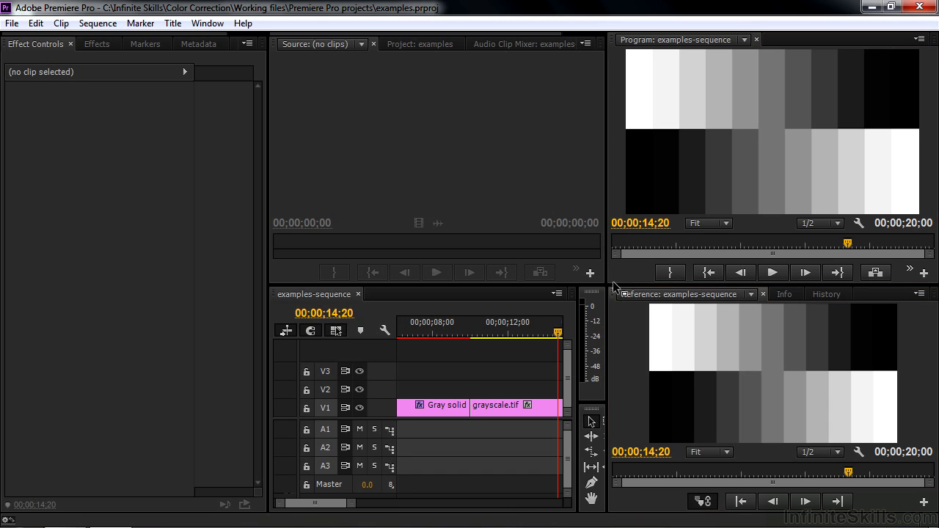
left_click_drag(615, 291, 468, 156)
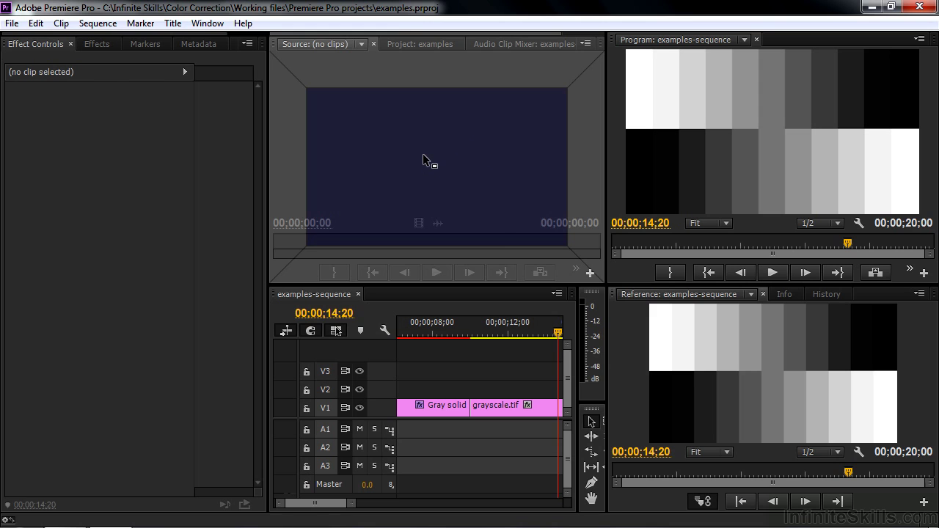
left_click_drag(424, 155, 423, 156)
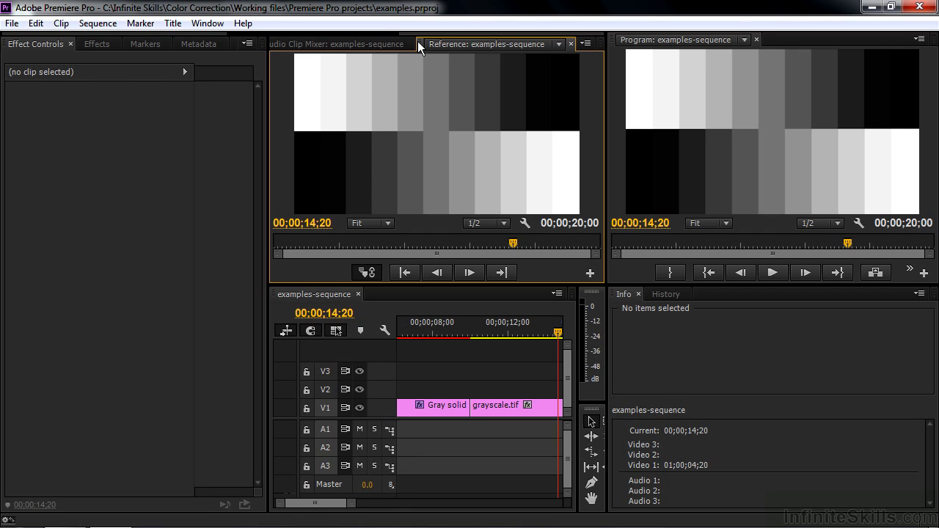
Step: Reorder the panels in the Reference monitor's frame so Reference comes first and Project second, with Reference in front
left_click_drag(419, 44, 250, 38)
left_click_drag(466, 41, 317, 44)
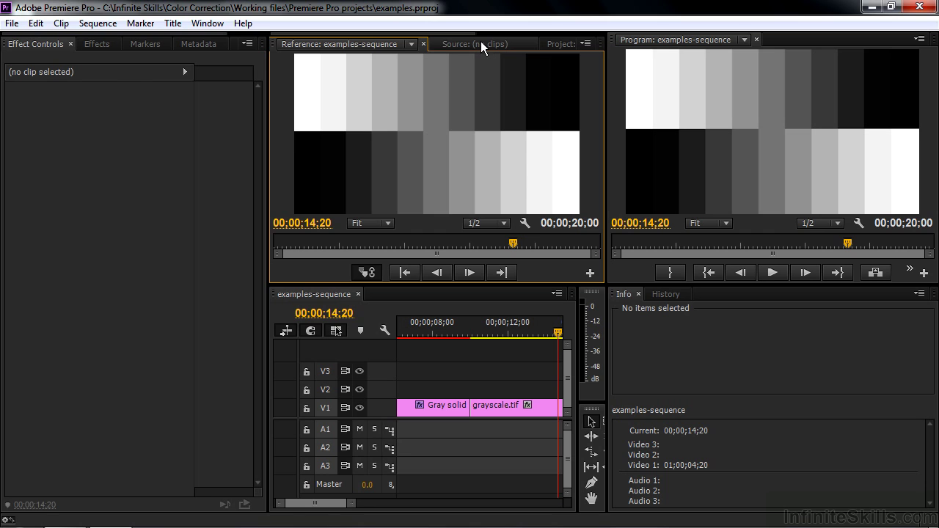
left_click(544, 42)
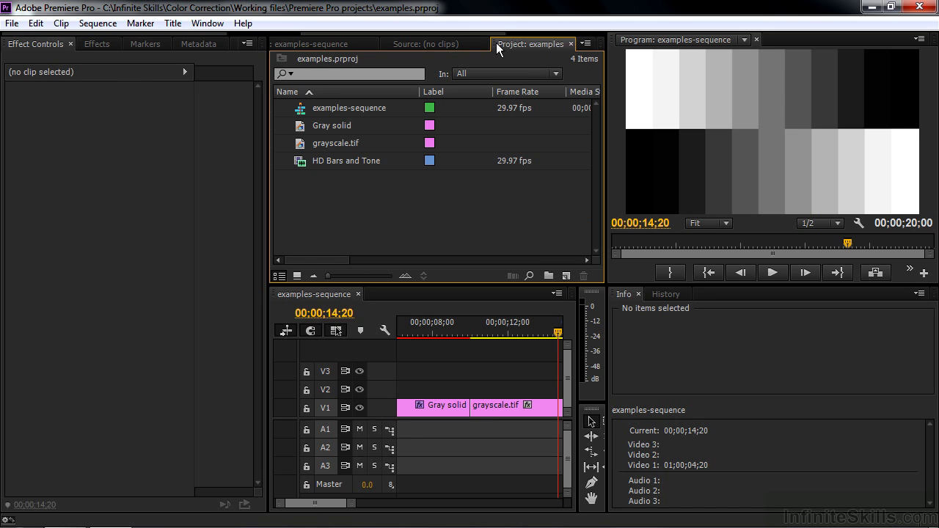
left_click_drag(496, 42, 411, 42)
left_click(307, 46)
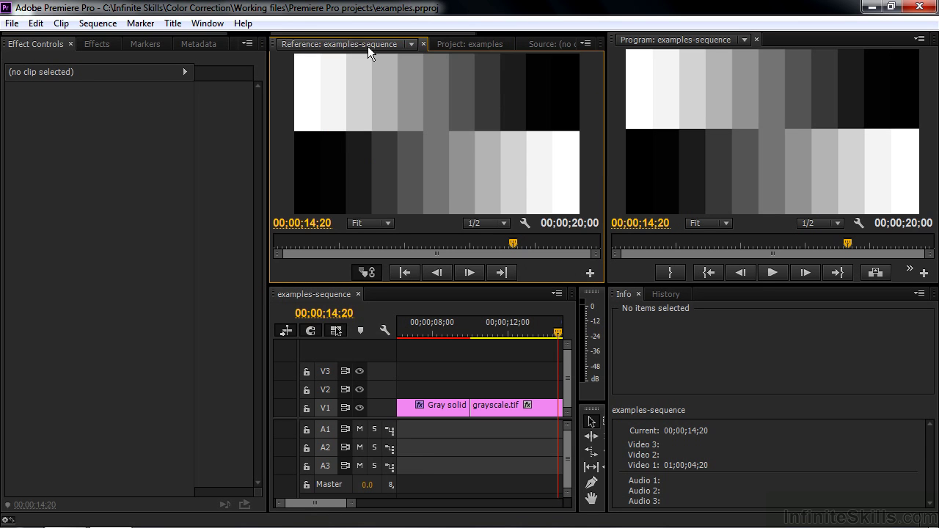
left_click(467, 41)
left_click(546, 44)
scroll(514, 42, "down", 2)
left_click(535, 42)
scroll(480, 35, "up", 2)
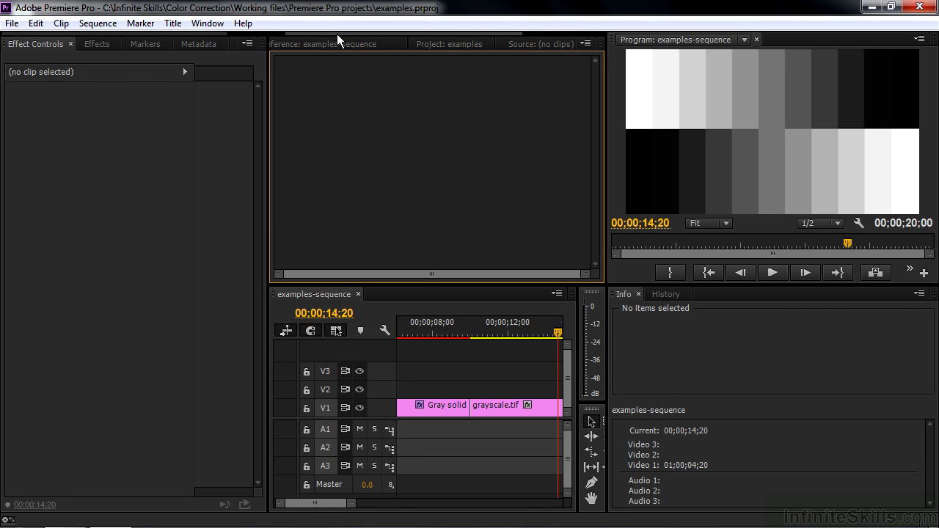
left_click(311, 42)
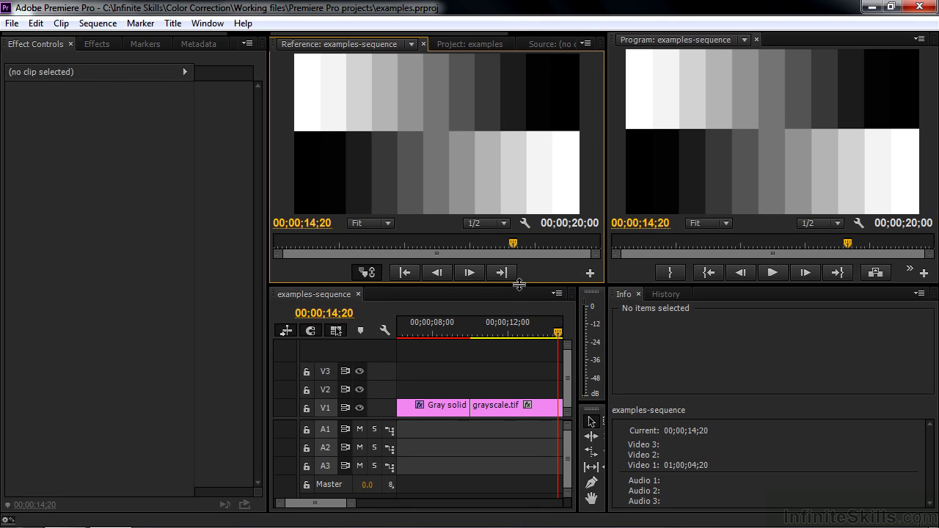
Step: Enlarge the Reference and Program monitor frames vertically and widen the timeline across most of the space beneath them
left_click_drag(519, 285, 519, 341)
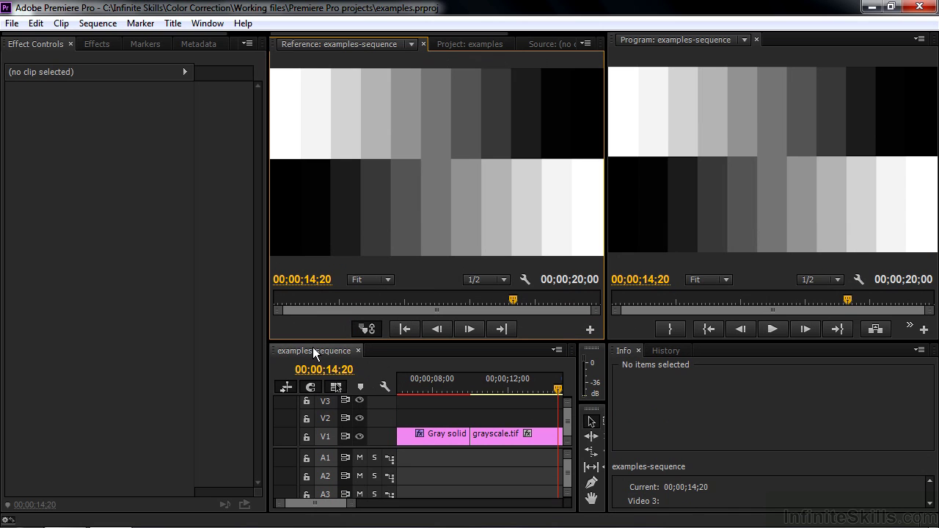
left_click_drag(579, 389, 882, 389)
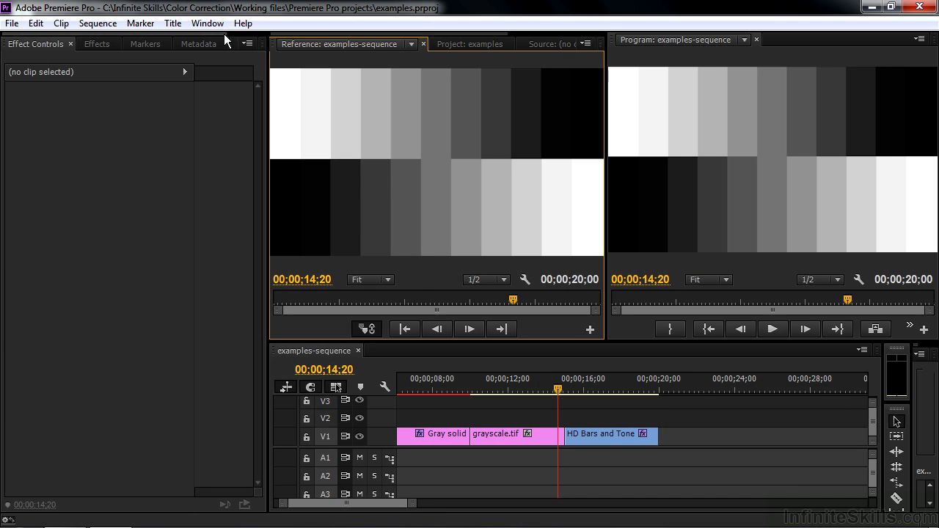
Step: Save the current panel layout as a new workspace, naming it with the owner's first name followed by "workspace"
left_click(207, 23)
mouse_move(276, 36)
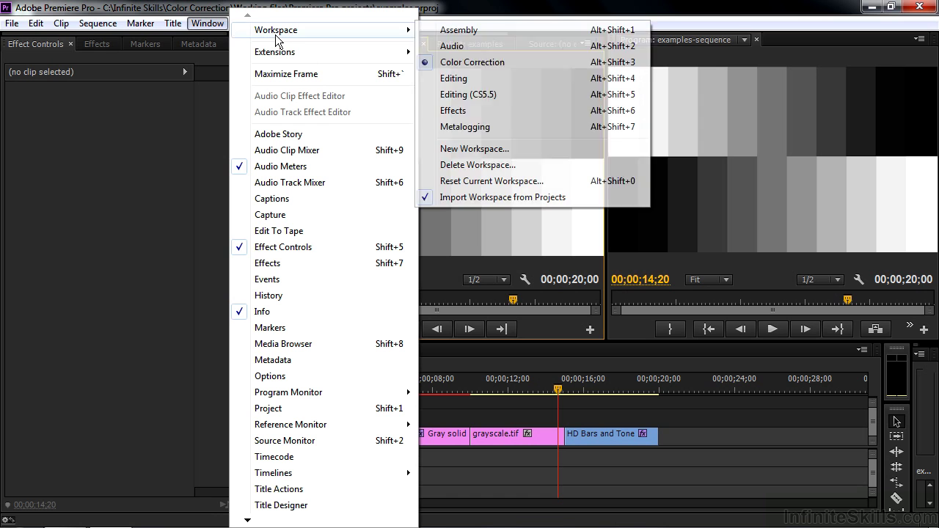
left_click(493, 149)
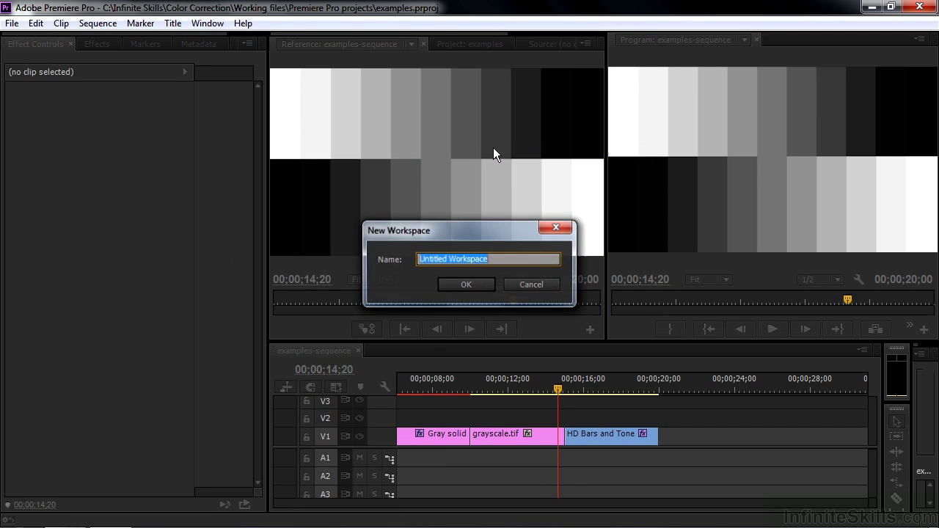
type("Jeff's workspace")
left_click(464, 285)
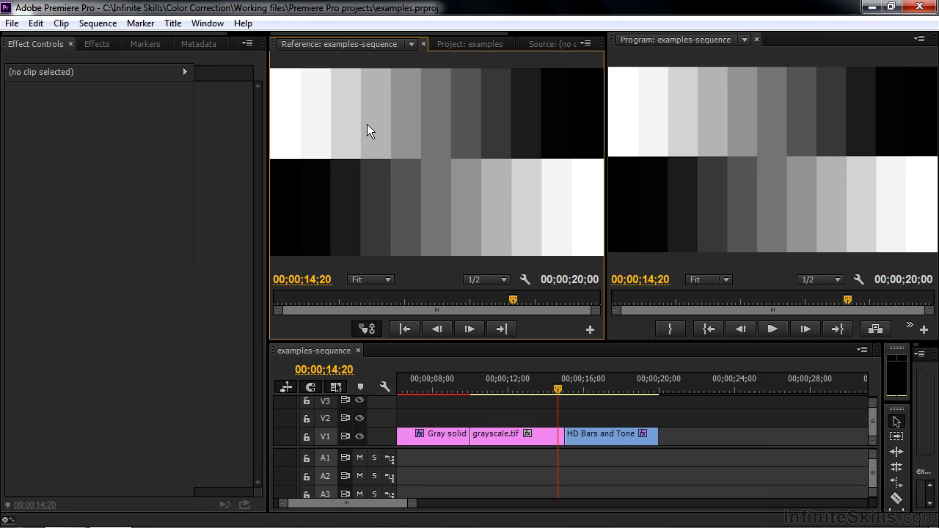
Step: Set the Reference monitor to display All Scopes
left_click(588, 44)
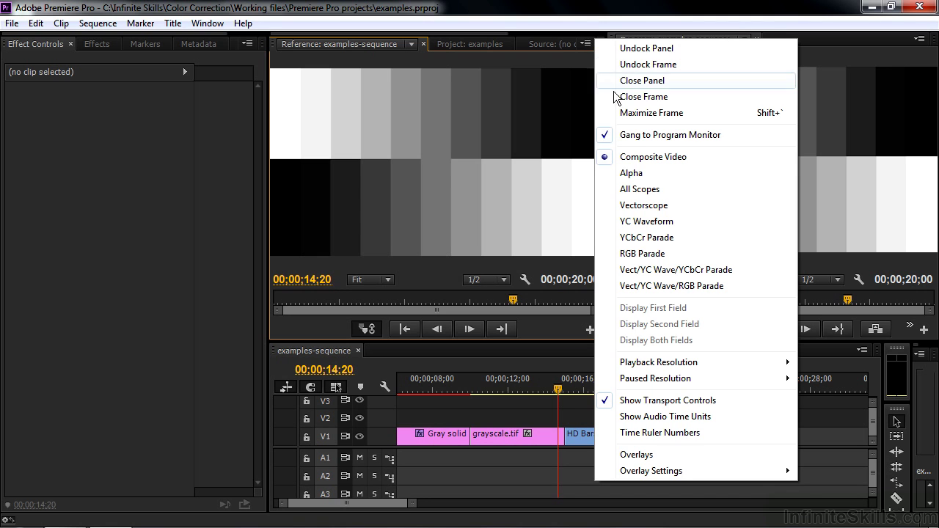
left_click(638, 190)
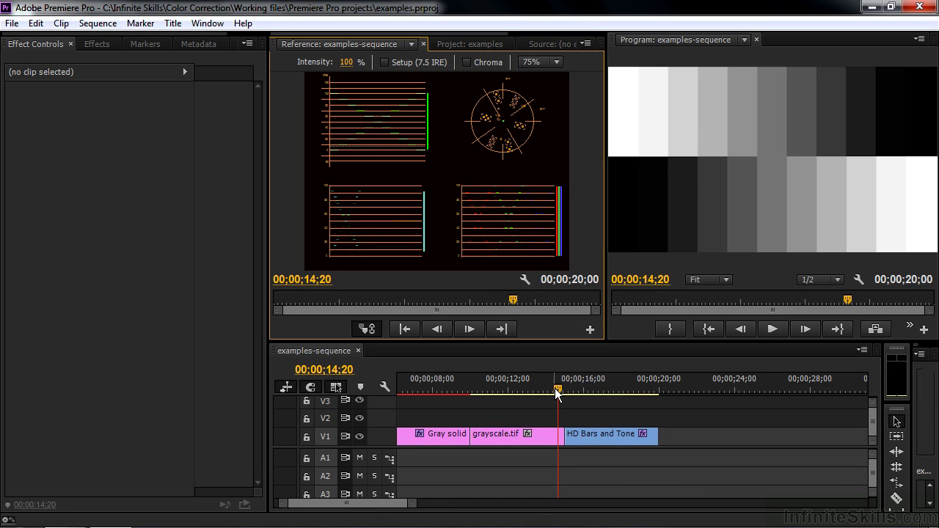
Step: Show the HD Bars and Tone clip's effect settings and hide the keyframe timeline beside them
left_click(615, 441)
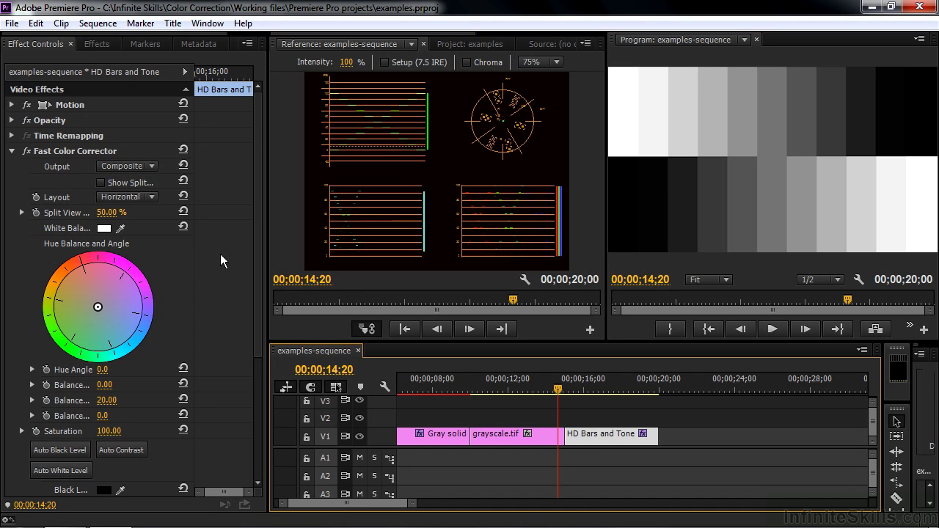
left_click(185, 71)
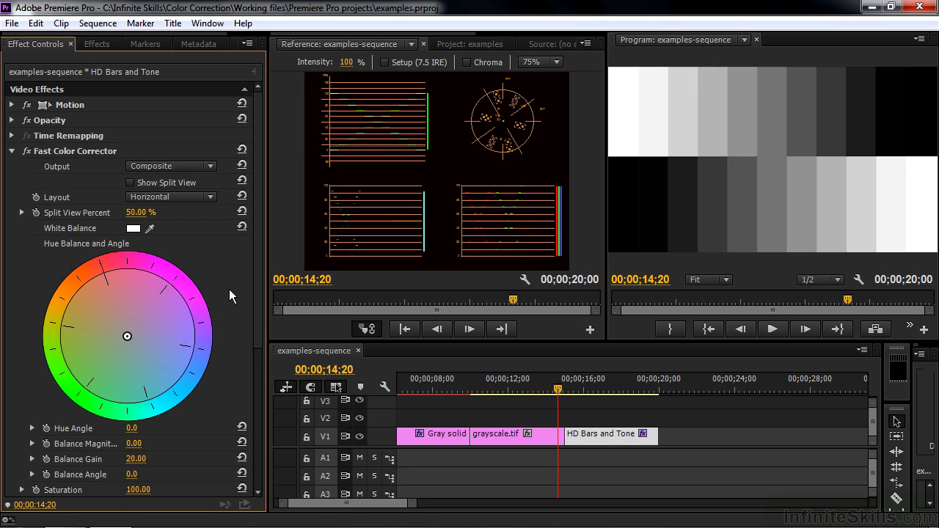
left_click(254, 72)
left_click(185, 72)
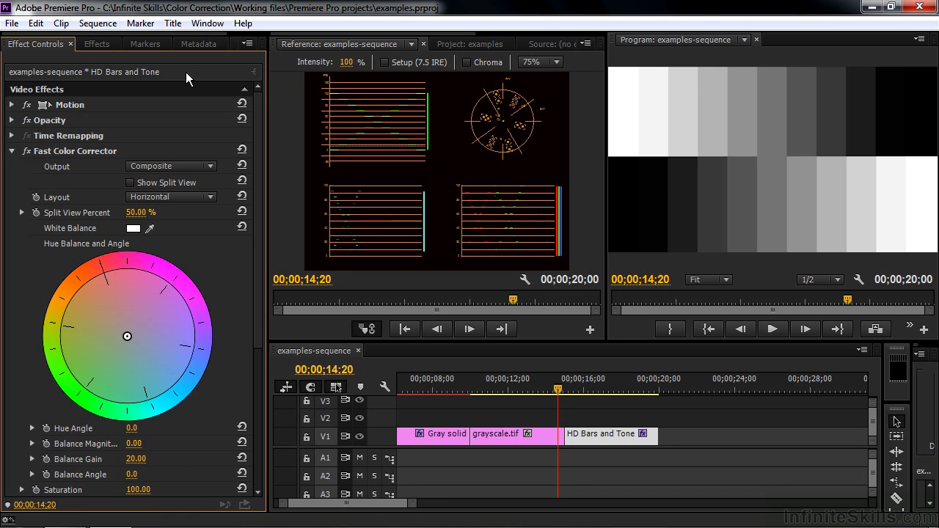